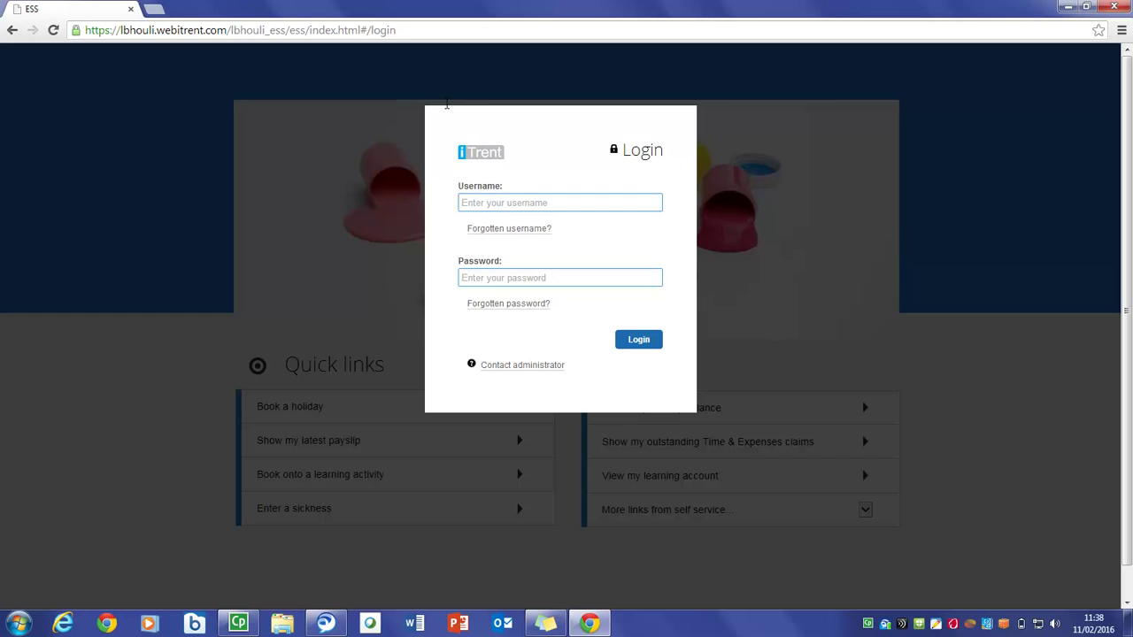
Sign in with the employee's username, after fixing its spelling, and the account password.
{"action": "left_click", "coordinate": [489, 209]}
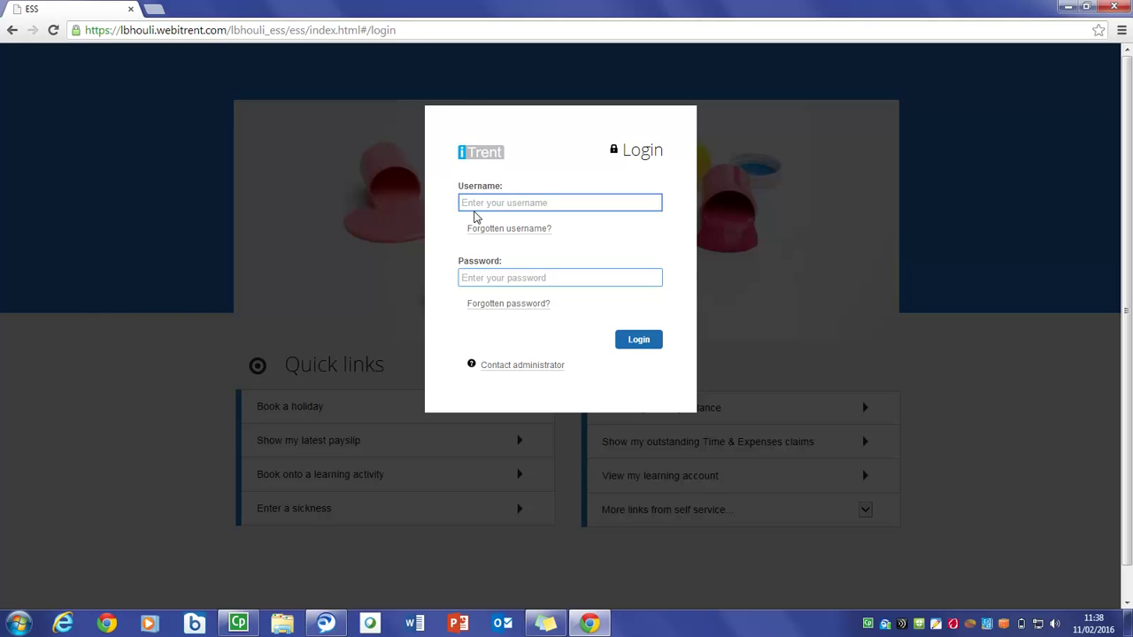
{"action": "type", "text": "jo.blogs"}
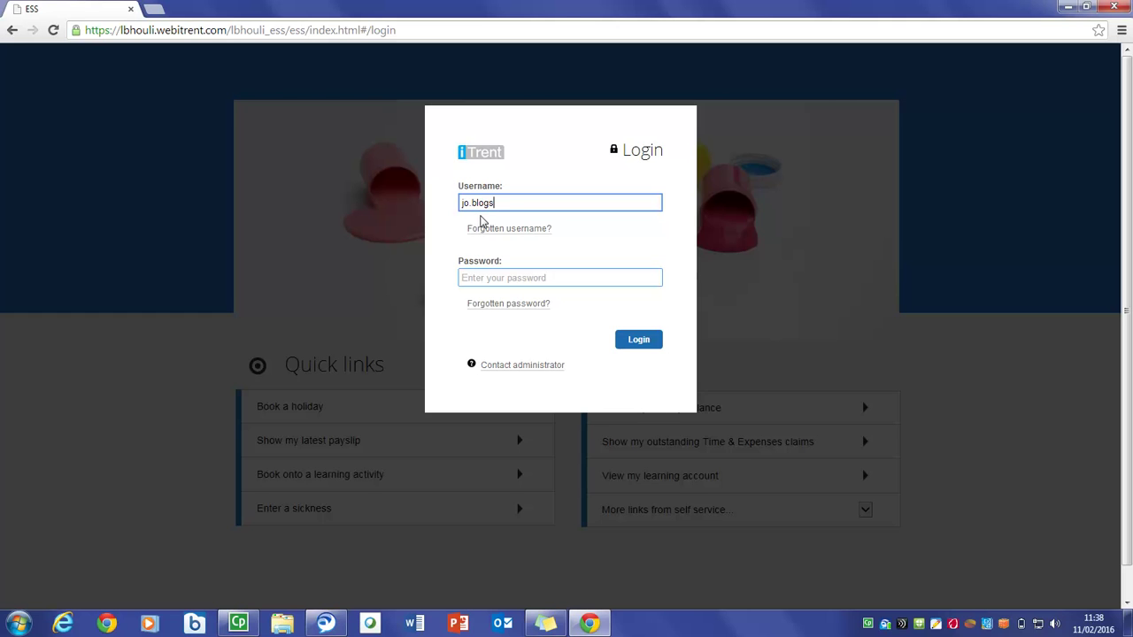
{"action": "key", "text": "Left"}
{"action": "type", "text": "g"}
{"action": "left_click", "coordinate": [499, 277]}
{"action": "type", "text": "p"}
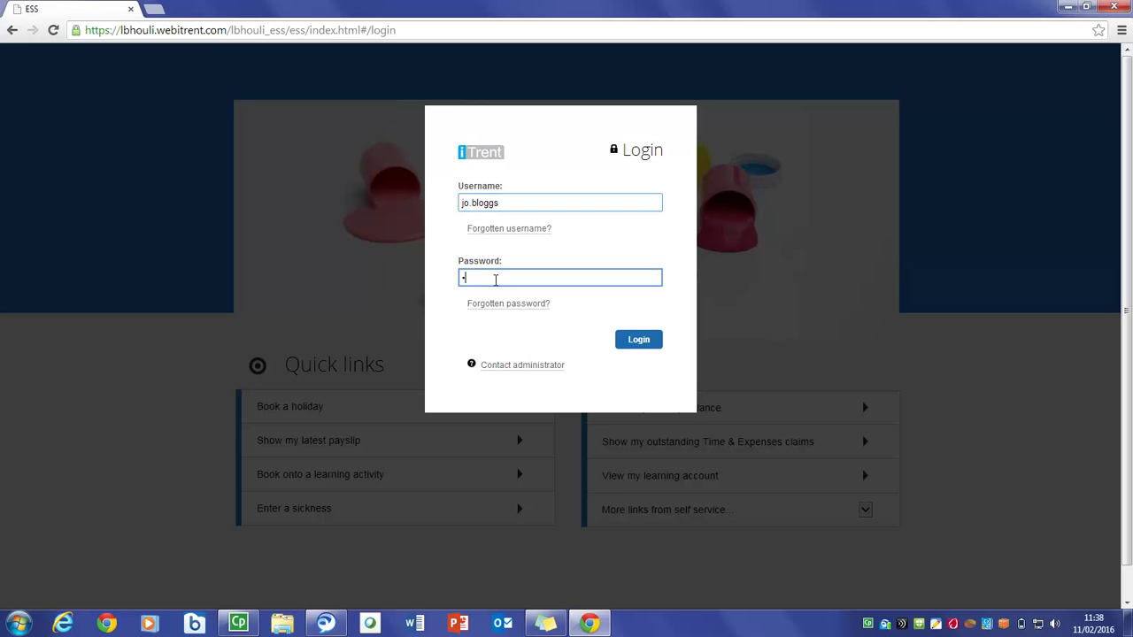
{"action": "type", "text": "assword"}
{"action": "left_click", "coordinate": [639, 340]}
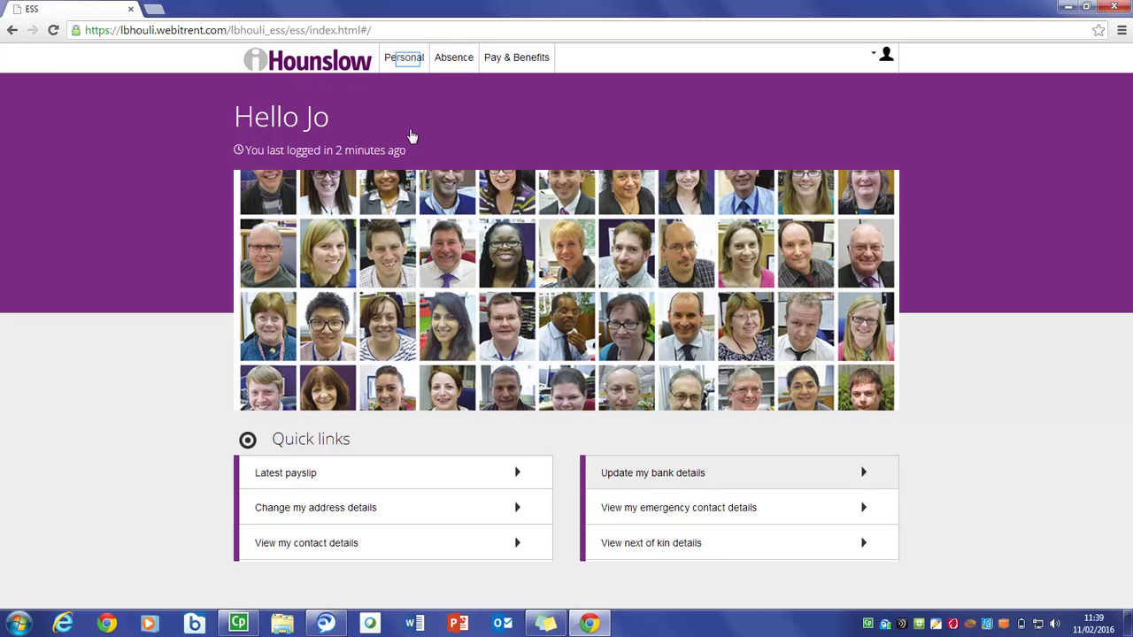
Open the Sensitive information details from the Personal section and save them.
{"action": "left_click", "coordinate": [407, 60]}
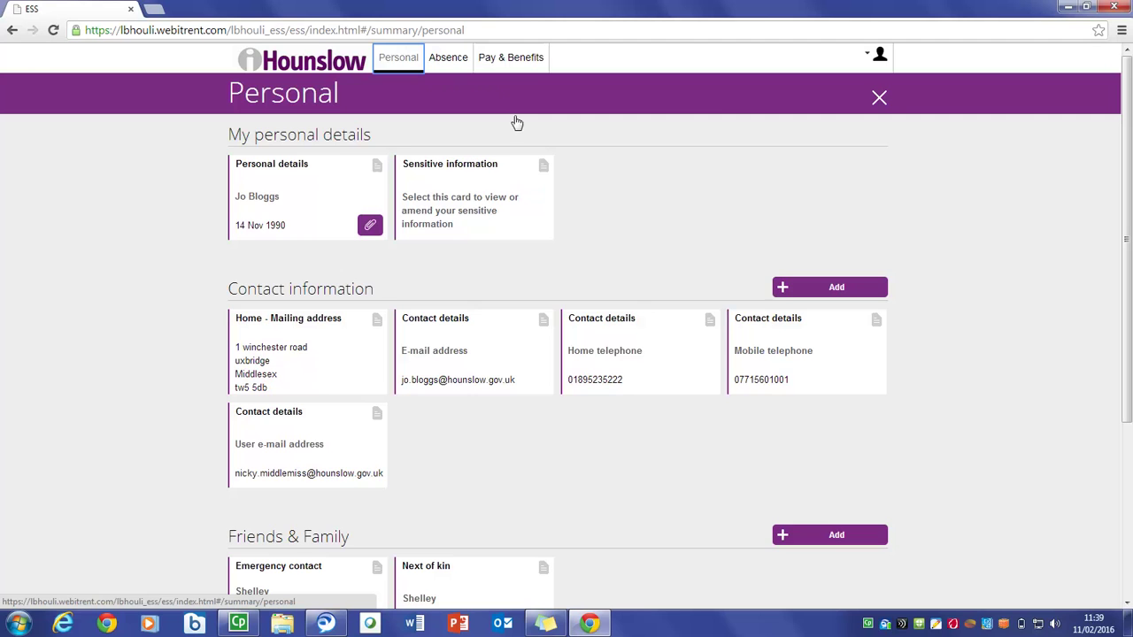
{"action": "left_click", "coordinate": [532, 200]}
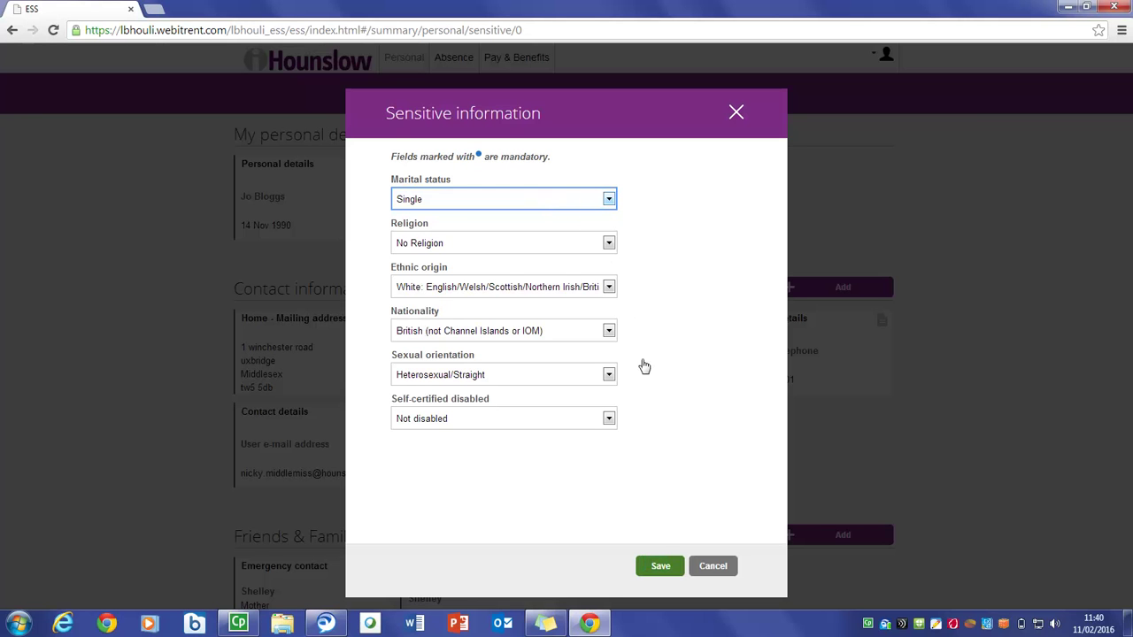
{"action": "left_click", "coordinate": [659, 566]}
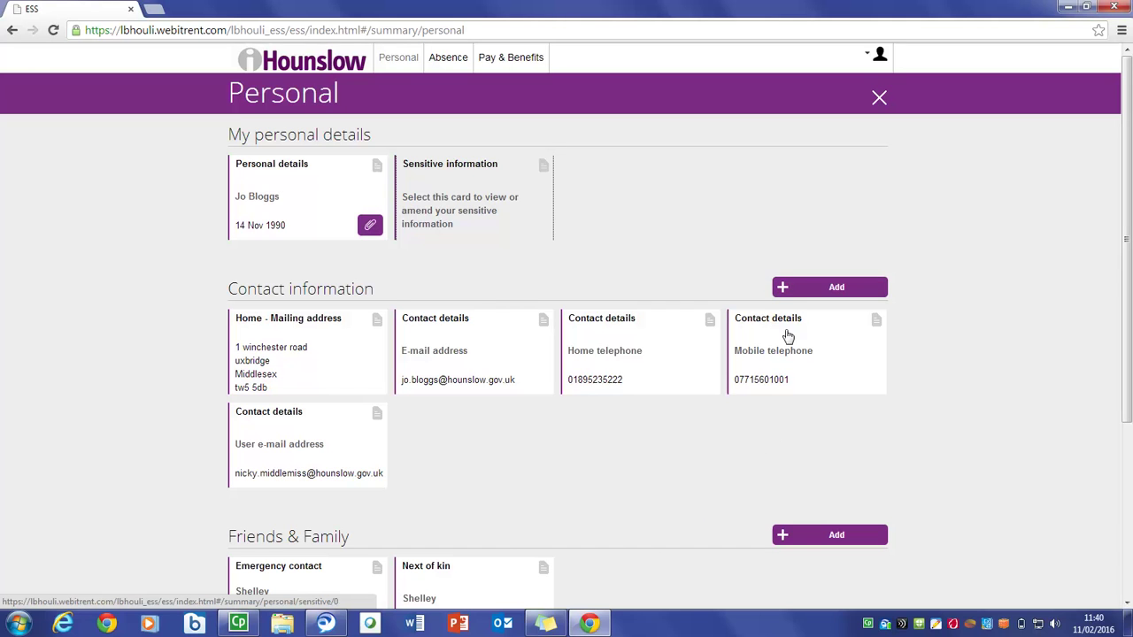
Add a new home address with its post code, number and street, local area and county.
{"action": "left_click", "coordinate": [788, 292]}
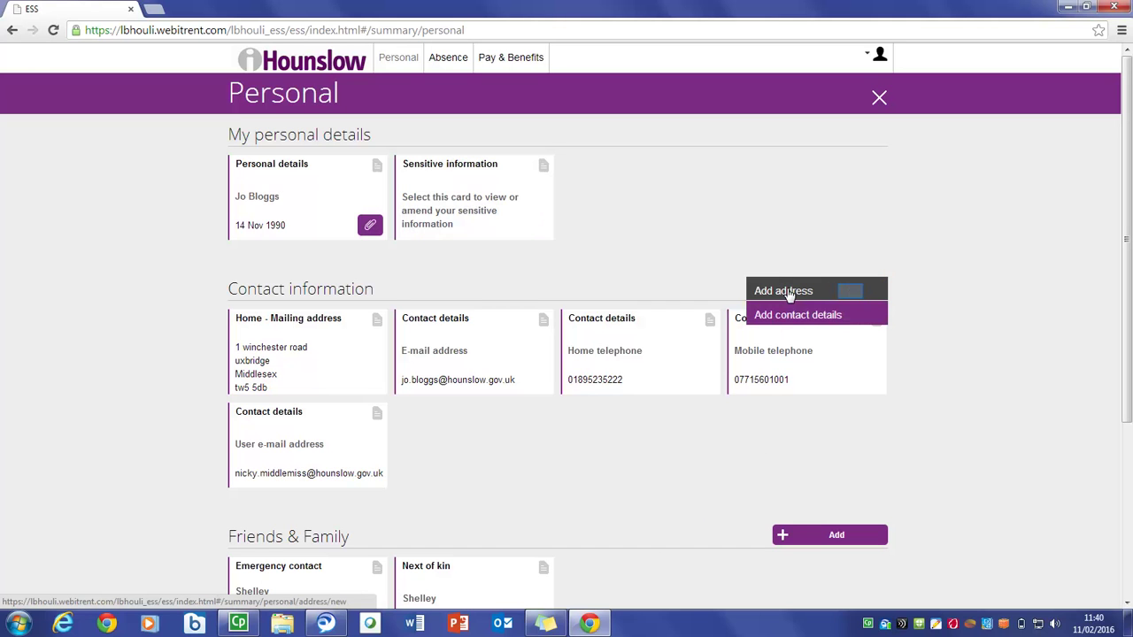
{"action": "left_click", "coordinate": [848, 293]}
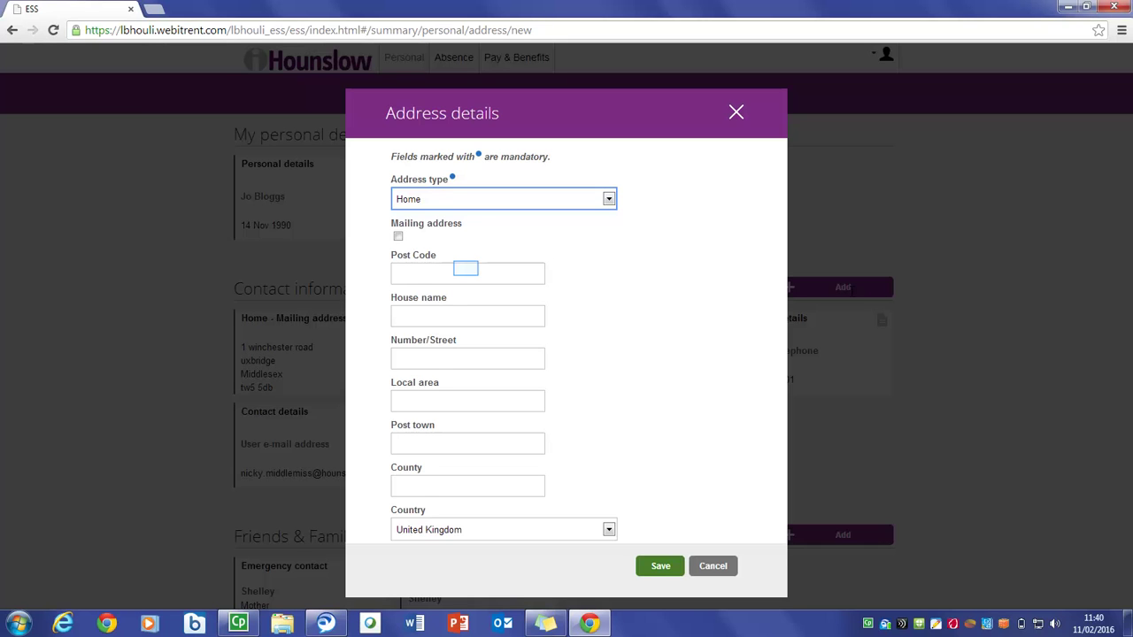
{"action": "left_click", "coordinate": [464, 271]}
{"action": "type", "text": "TW"}
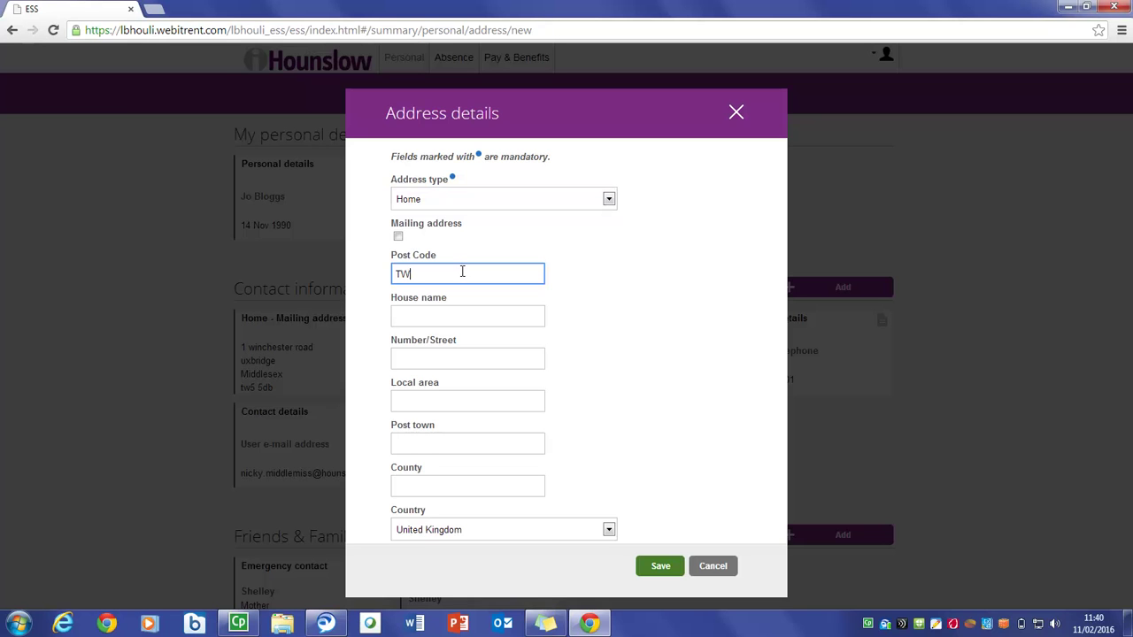
{"action": "type", "text": "3 4DN"}
{"action": "left_click", "coordinate": [451, 357]}
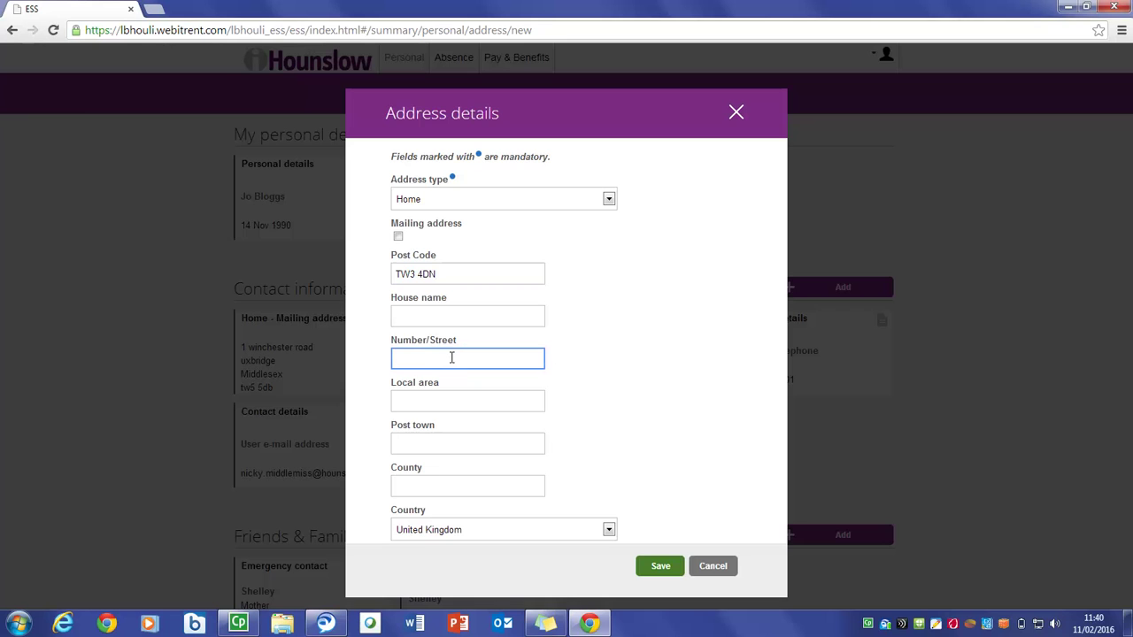
{"action": "left_click", "coordinate": [437, 395]}
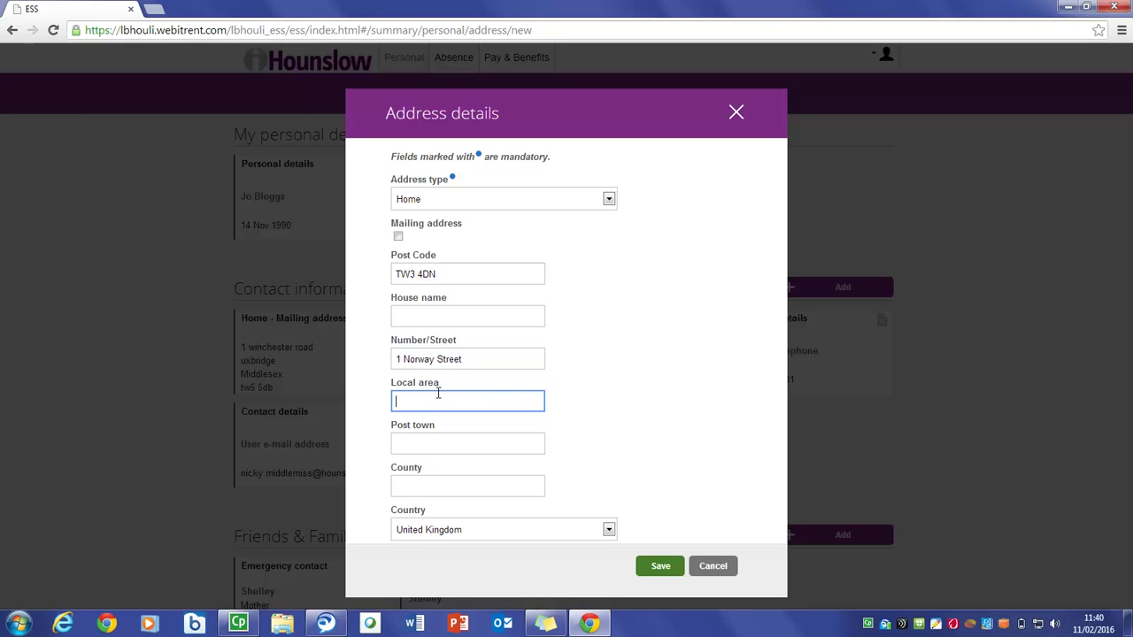
{"action": "type", "text": "Hounslow"}
{"action": "left_click", "coordinate": [480, 486]}
{"action": "type", "text": "MIddlesex"}
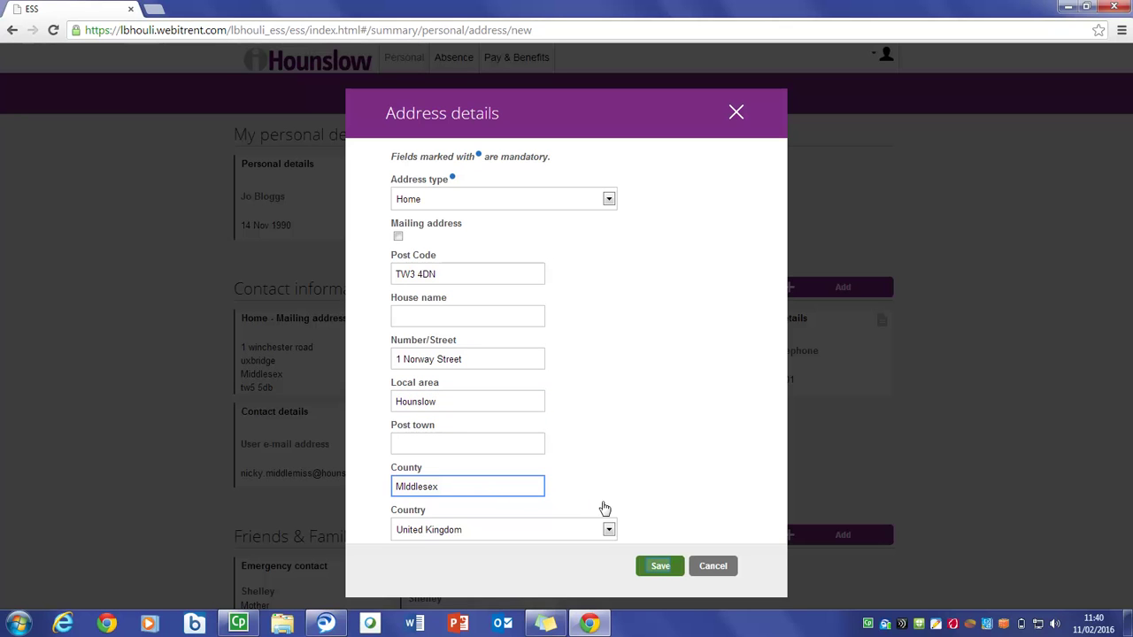
Save the new home address and scroll down to Friends & Family and Bank details.
{"action": "left_click", "coordinate": [660, 567]}
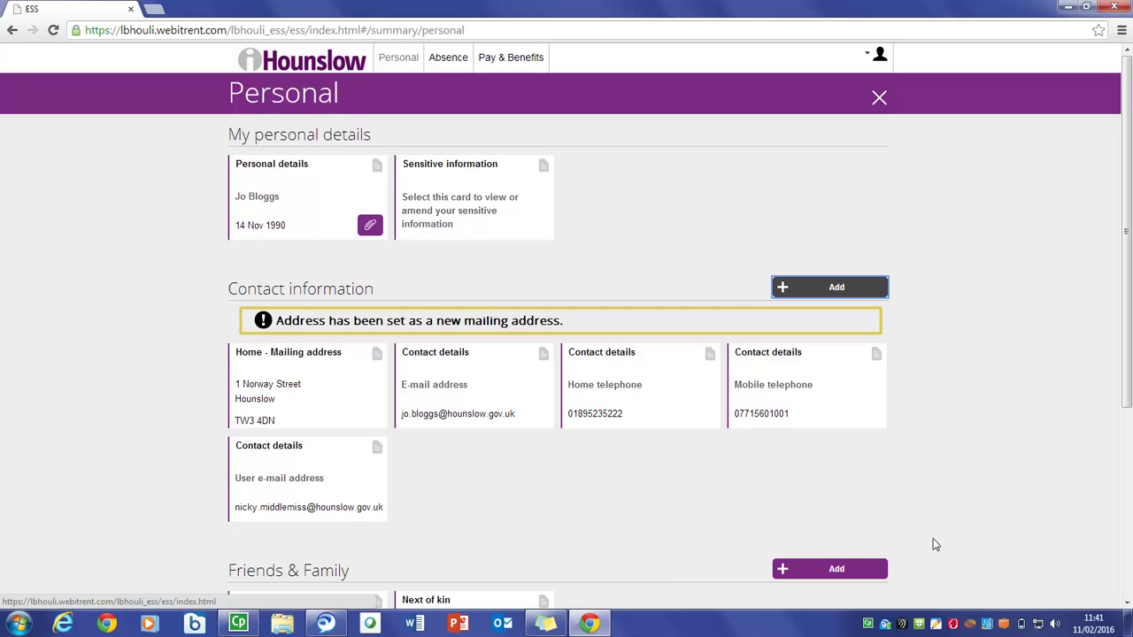
{"action": "left_click_drag", "start_coordinate": [1129, 363], "coordinate": [1129, 575]}
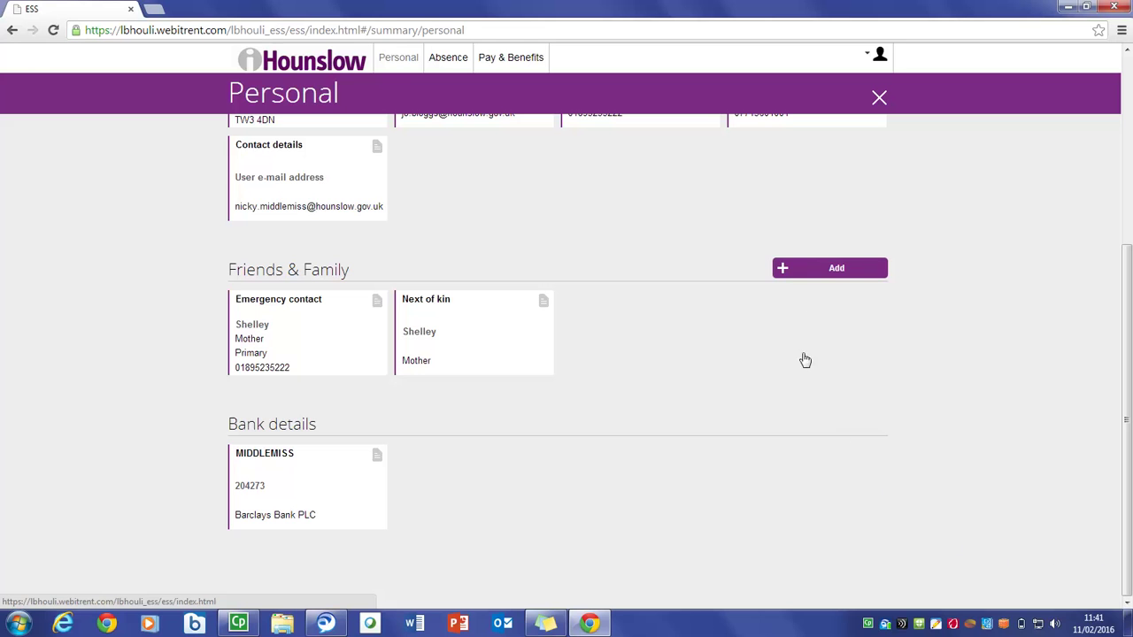
Add an emergency contact with the wife's name and relationship set to Wife.
{"action": "left_click", "coordinate": [796, 273]}
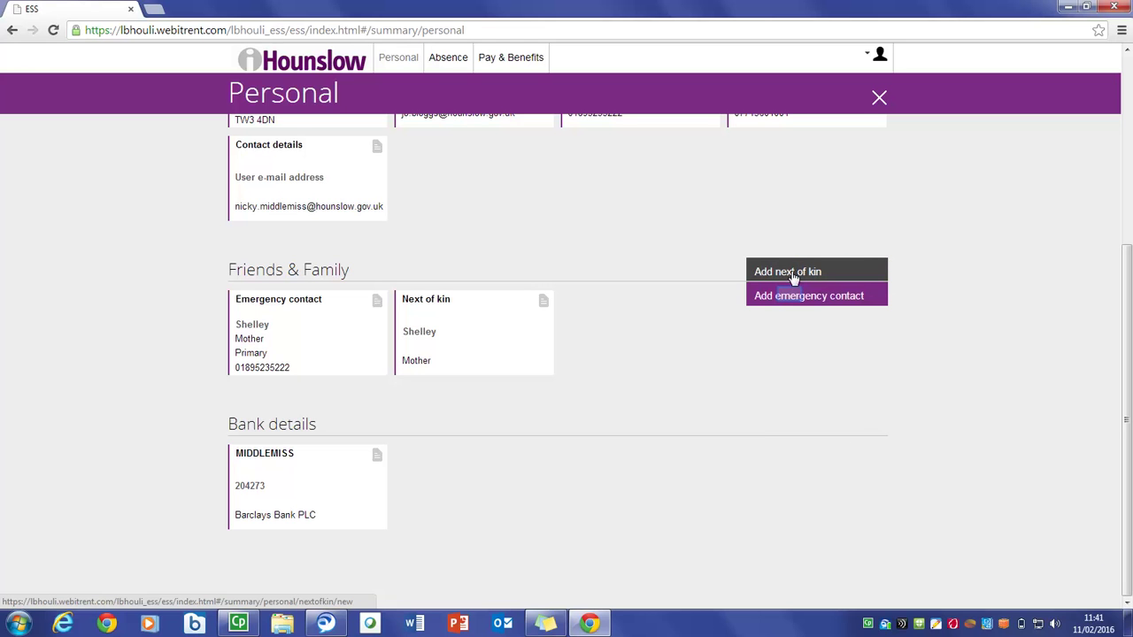
{"action": "left_click", "coordinate": [791, 296]}
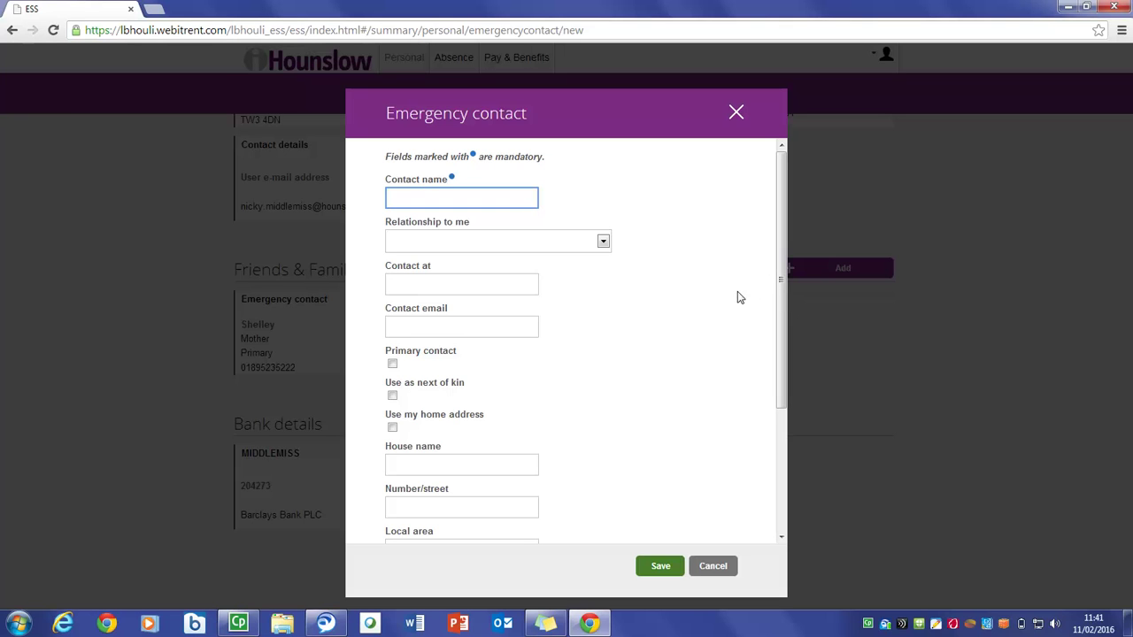
{"action": "type", "text": "Mrs Bloggs"}
{"action": "left_click", "coordinate": [605, 242]}
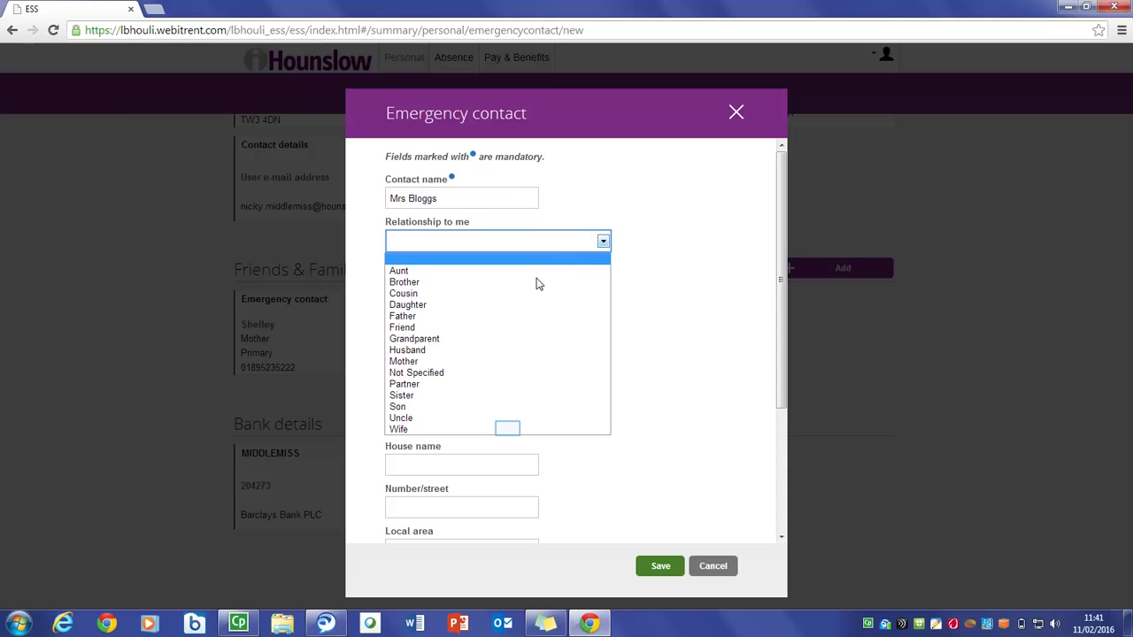
{"action": "left_click", "coordinate": [510, 431]}
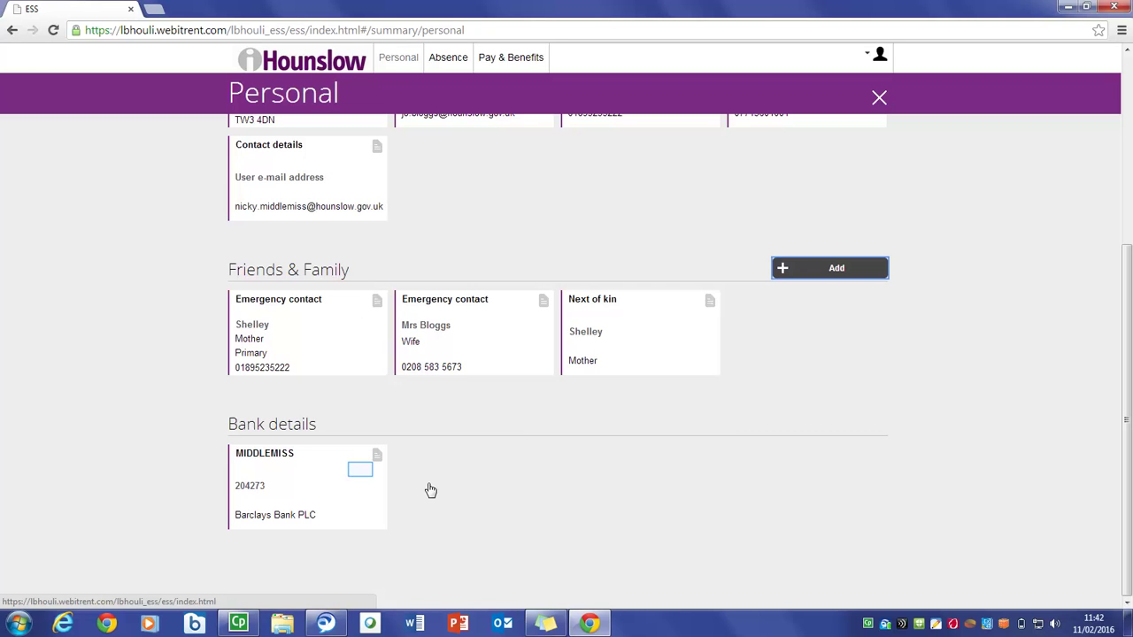
Replace the bank sort code and account number with the new account's details and save.
{"action": "left_click", "coordinate": [363, 477]}
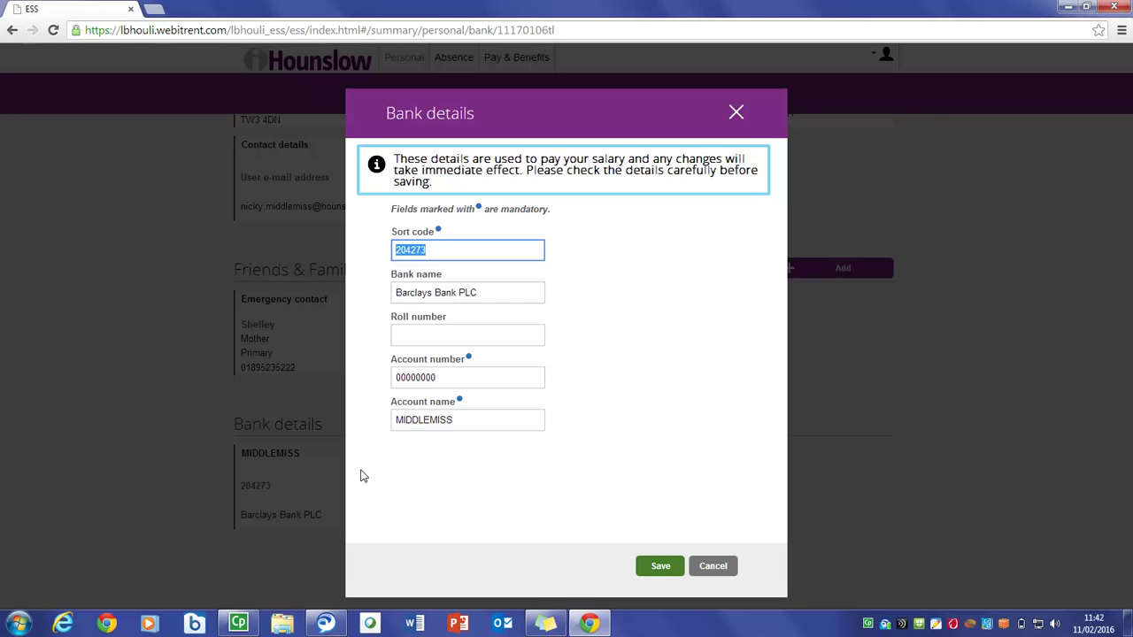
{"action": "type", "text": "601118"}
{"action": "left_click_drag", "start_coordinate": [457, 378], "coordinate": [316, 367]}
{"action": "left_click", "coordinate": [449, 378]}
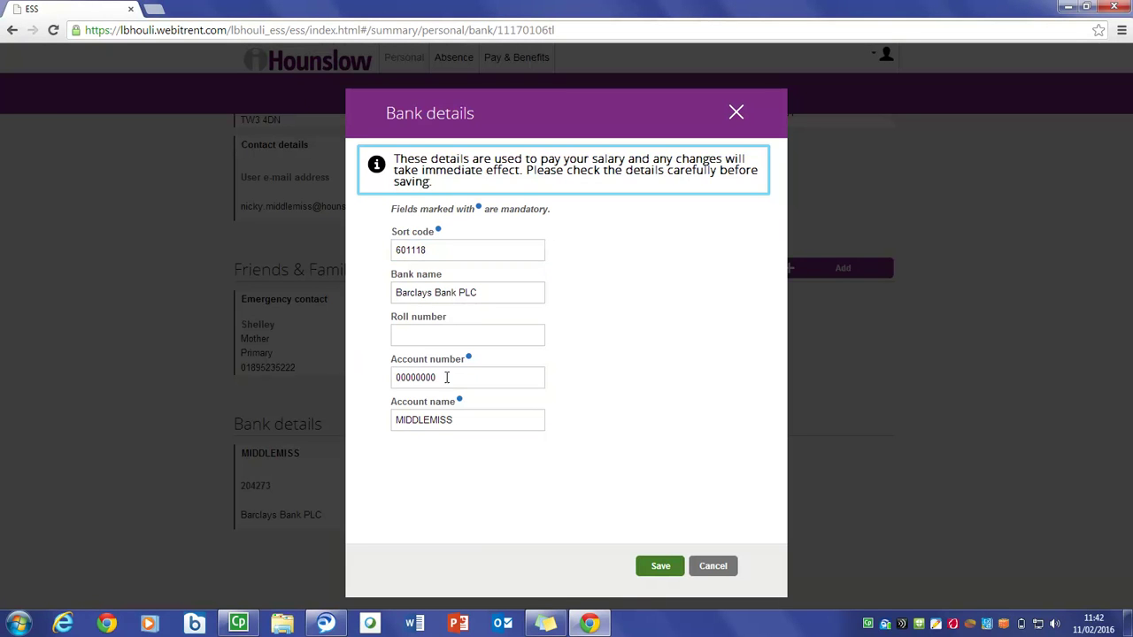
{"action": "left_click_drag", "start_coordinate": [449, 378], "coordinate": [381, 379]}
{"action": "type", "text": "1"}
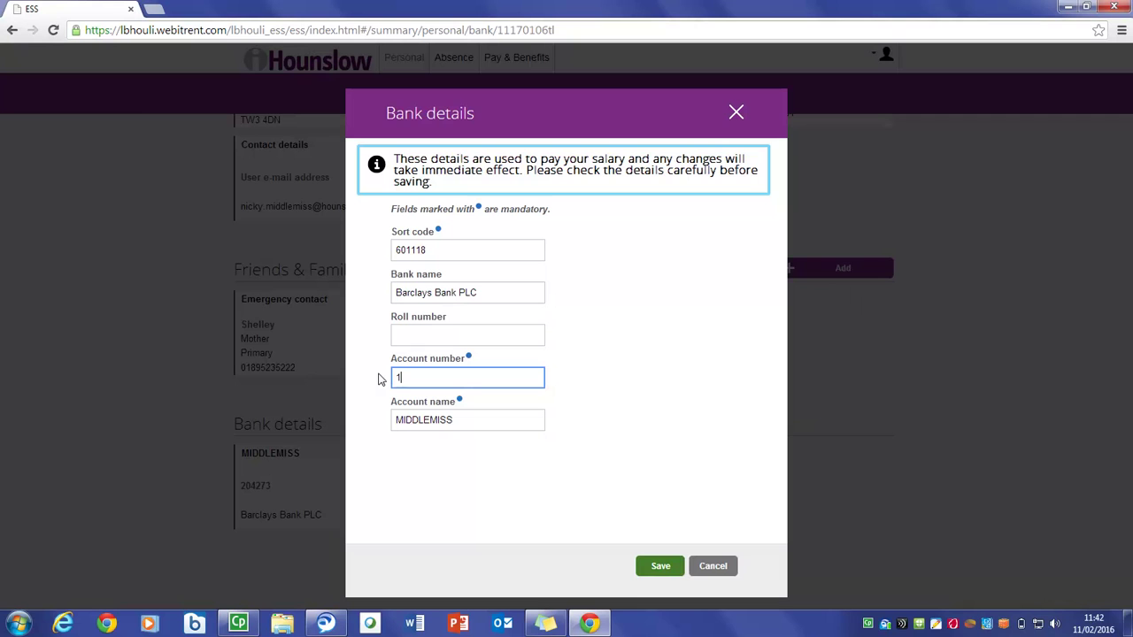
{"action": "type", "text": "2345678"}
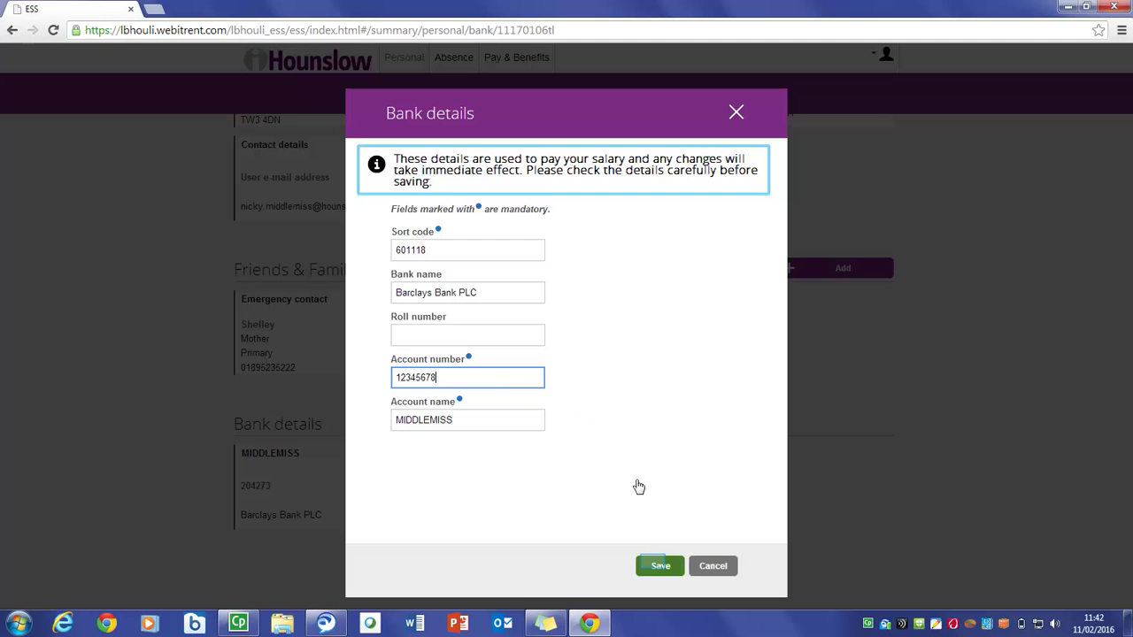
{"action": "left_click", "coordinate": [656, 567]}
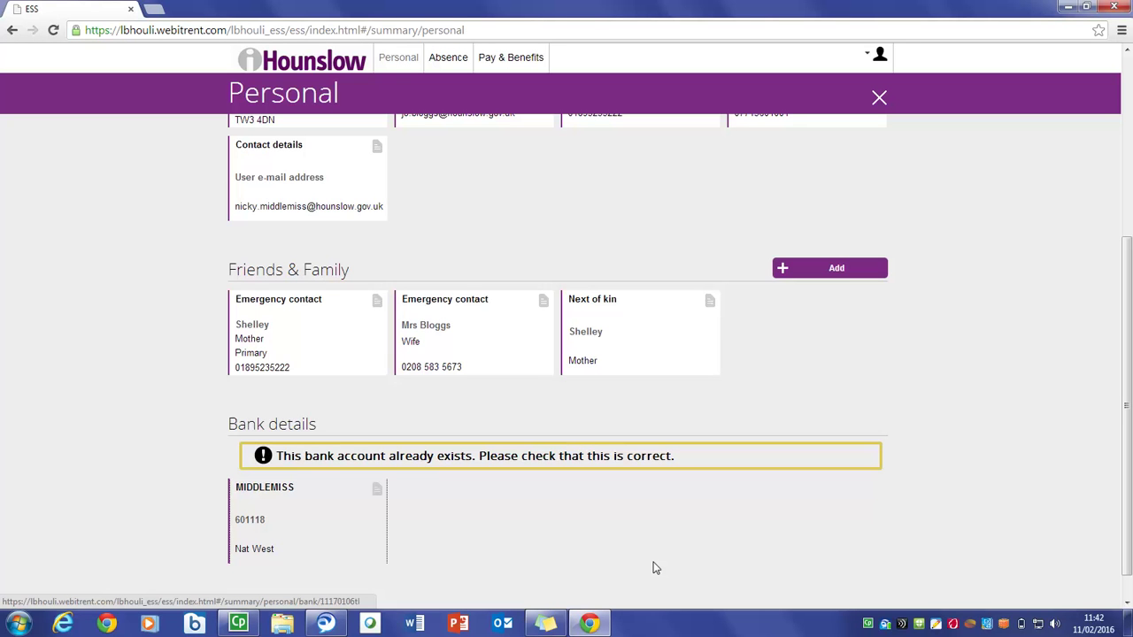